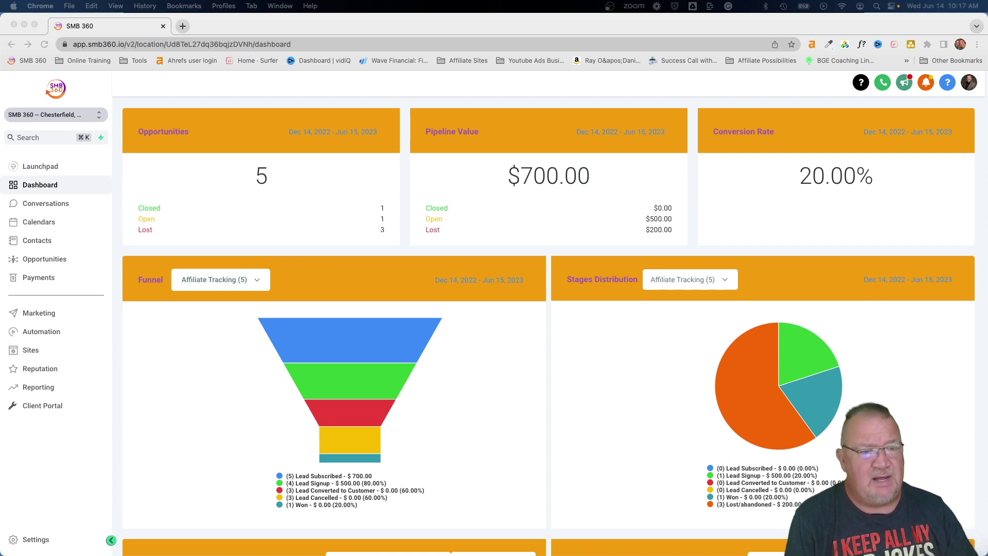
Switch from the sub-account to the agency view and go to the agency Settings.
left_click(94, 117)
left_click(146, 149)
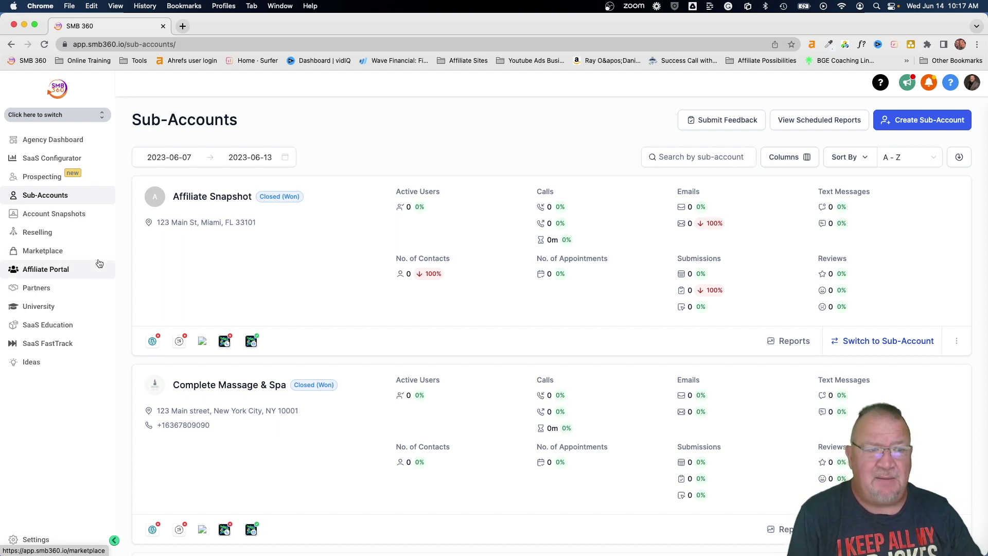
left_click(36, 540)
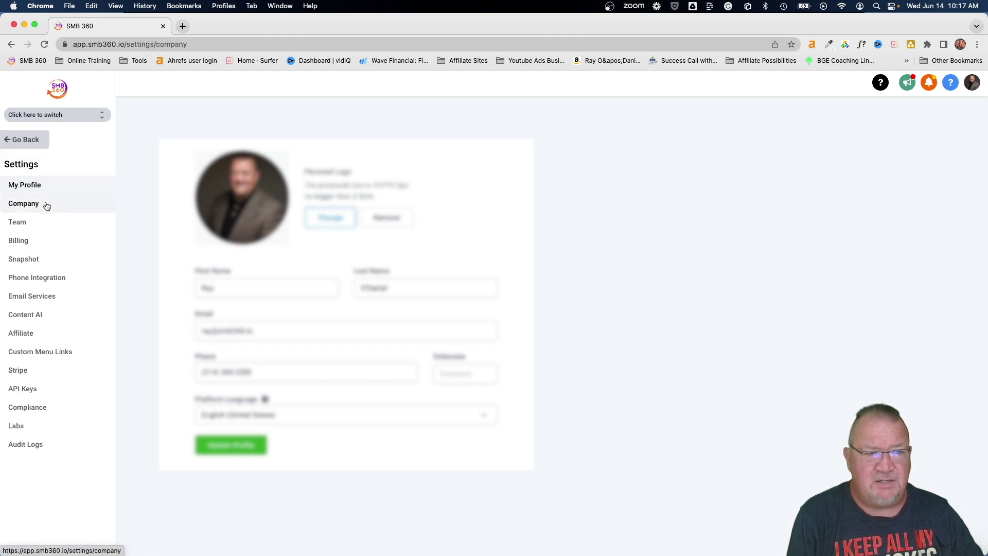
Open agency Company settings and bring the Template Library 'Make templates visible to clients' switch into view.
left_click(47, 206)
scroll(509, 384, "down", 10)
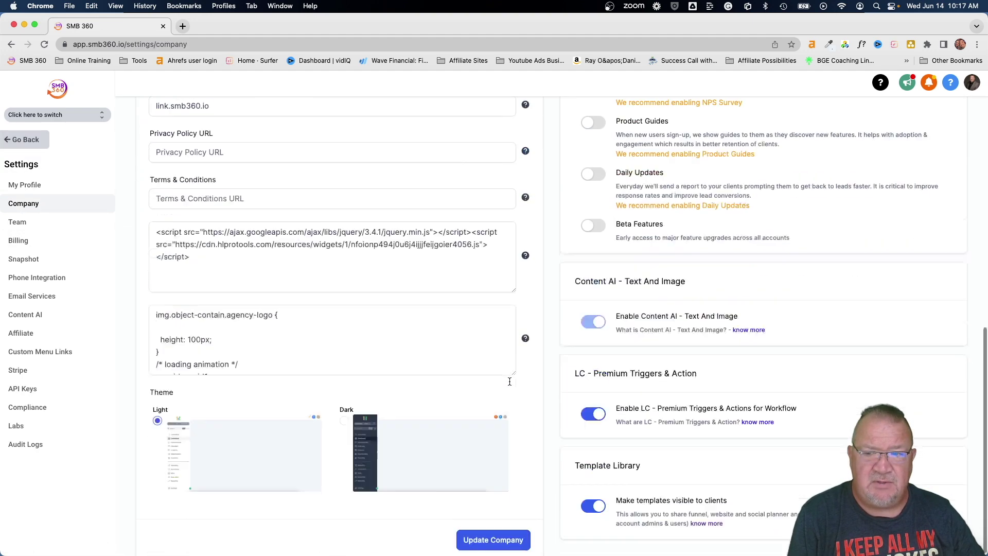
scroll(672, 459, "up", 5)
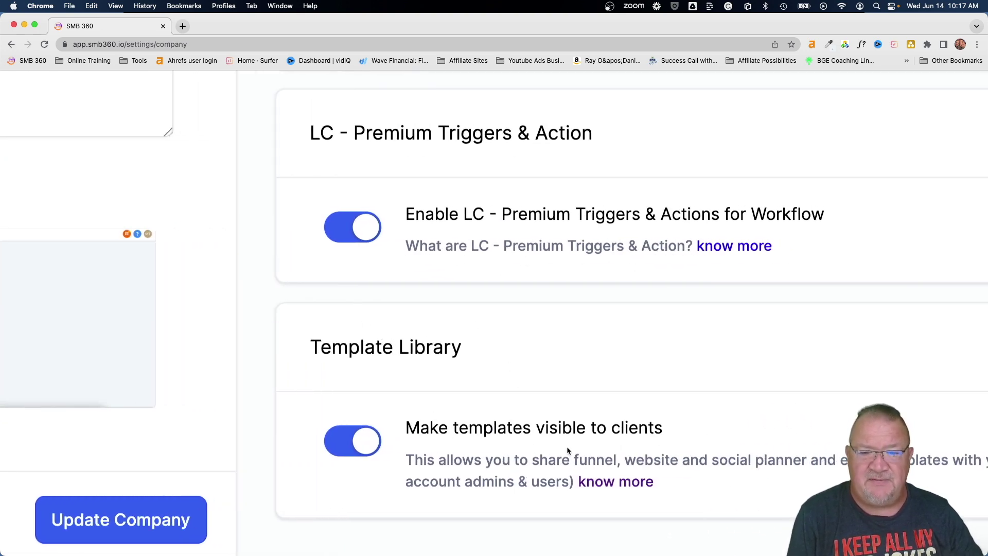
scroll(567, 446, "right", 4)
scroll(568, 450, "right", 1)
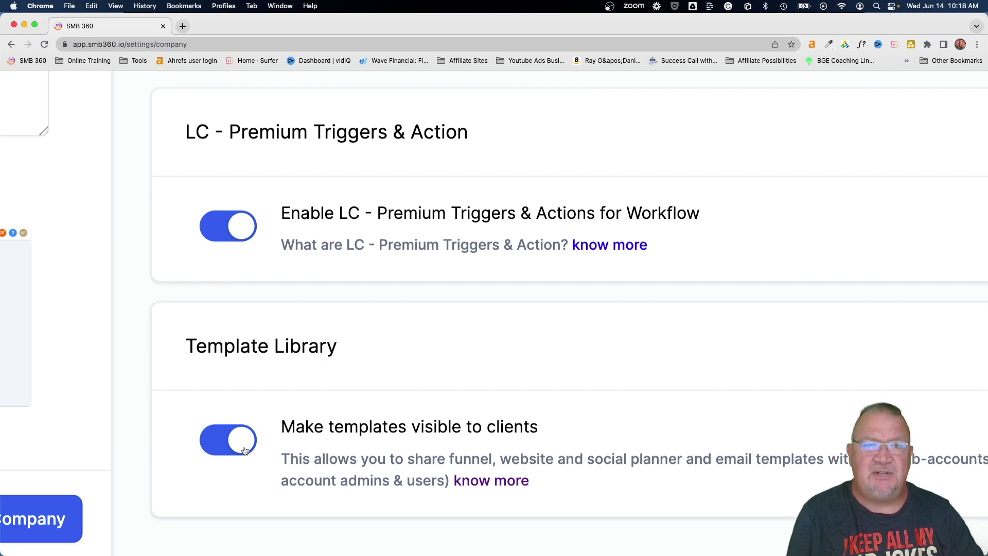
Load the SMB 360 Agency Dashboard in a new Chrome tab from the bookmark.
left_click(183, 26)
left_click(34, 61)
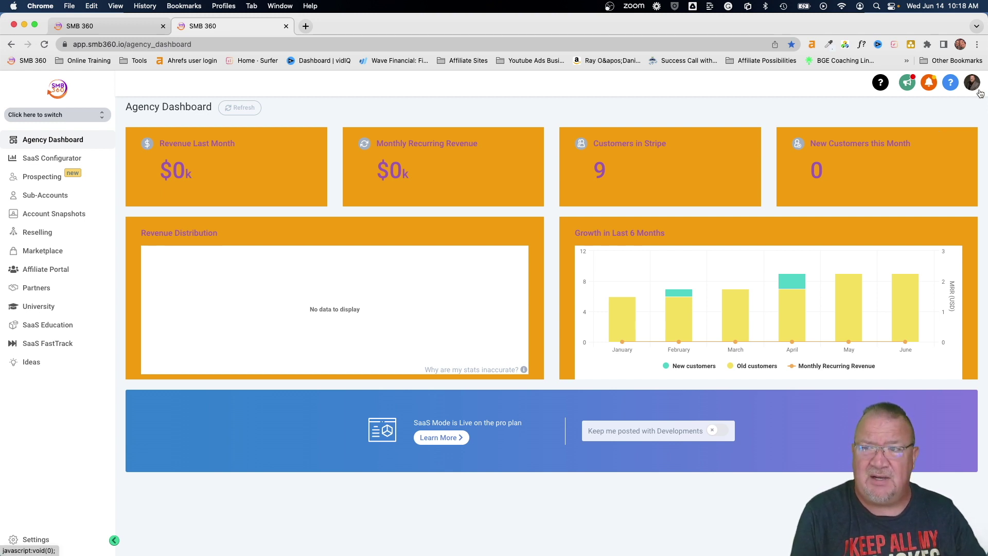
Use Login As from the profile avatar to enter Complete Massage & Spa as a sub-account user.
left_click(970, 87)
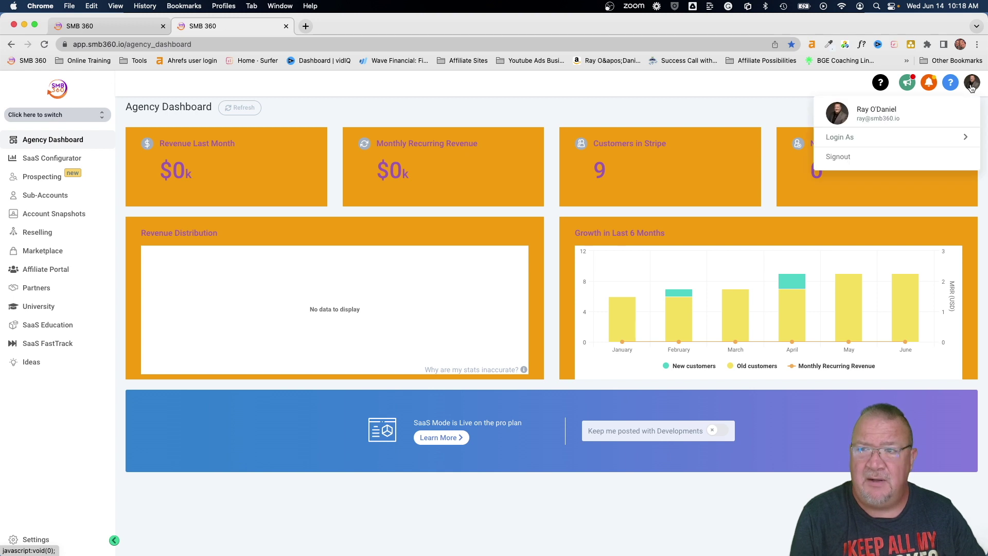
left_click(843, 139)
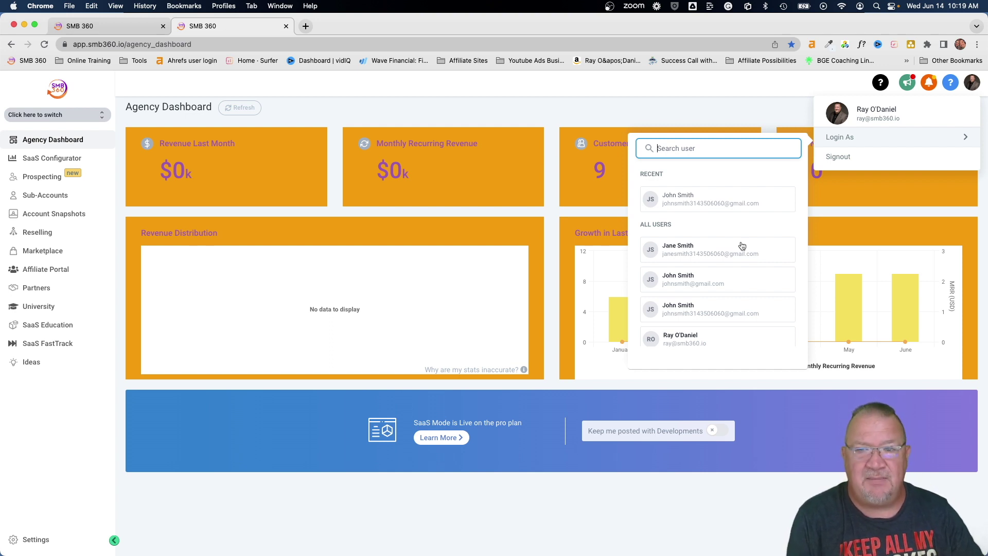
left_click(674, 286)
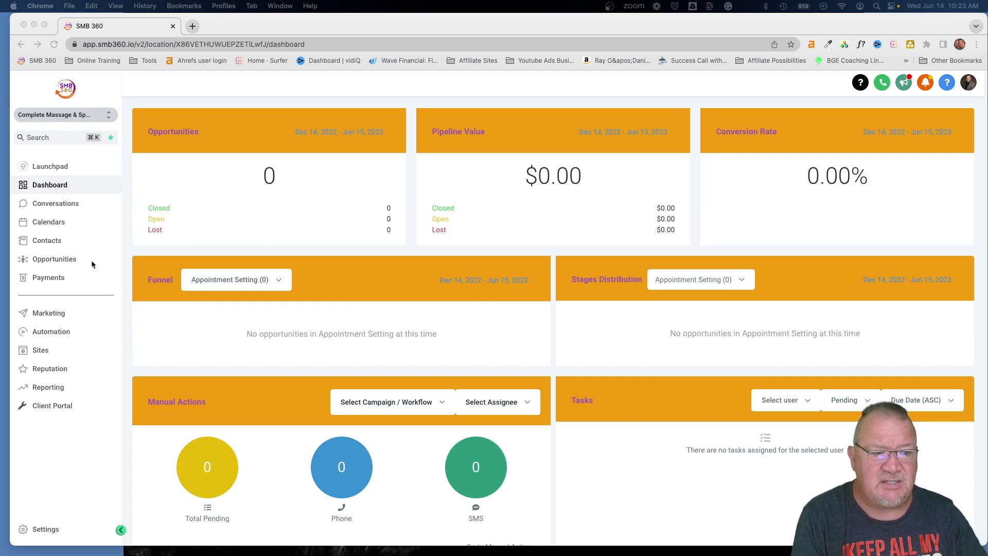
Check the sub-account's My Staff list, then log in as the recent staff user.
left_click(52, 529)
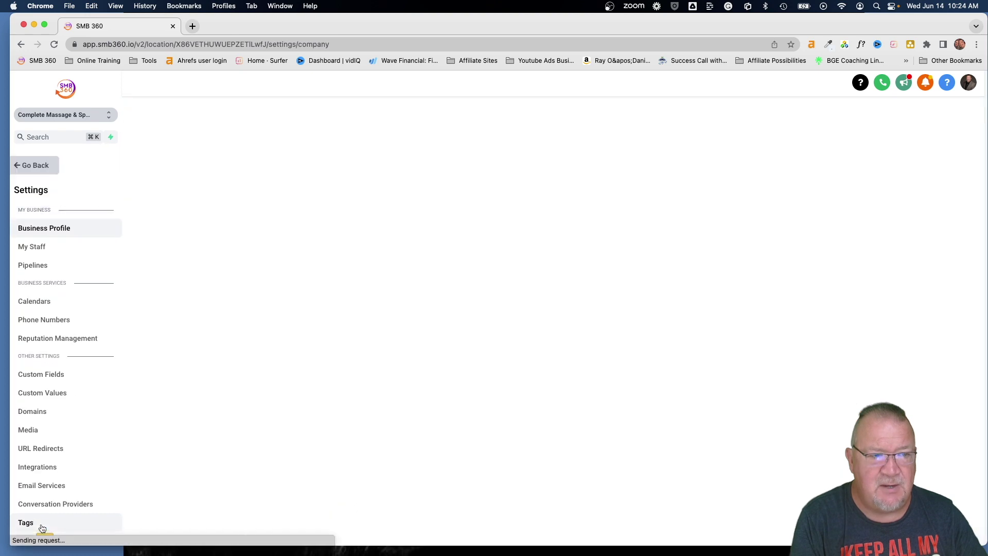
left_click(34, 249)
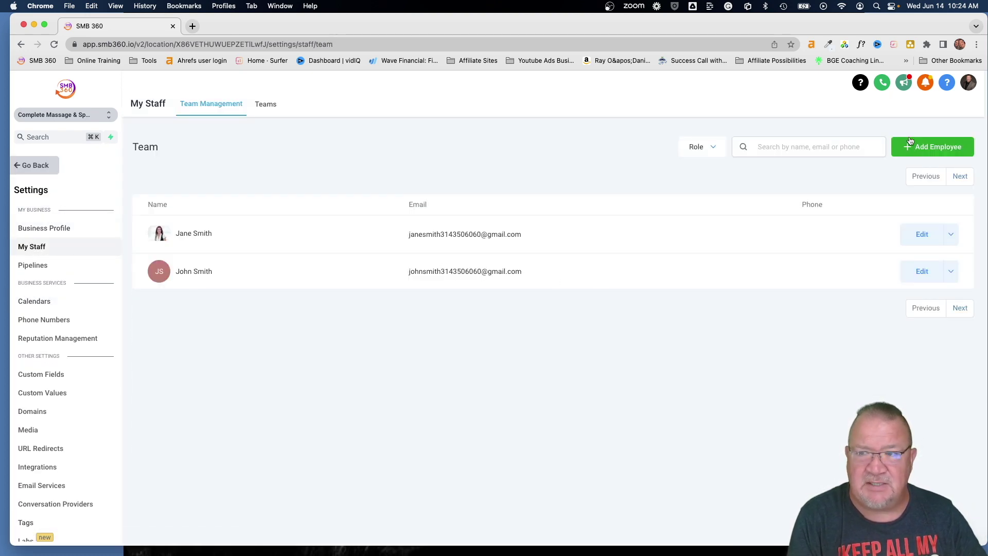
left_click(968, 82)
mouse_move(892, 138)
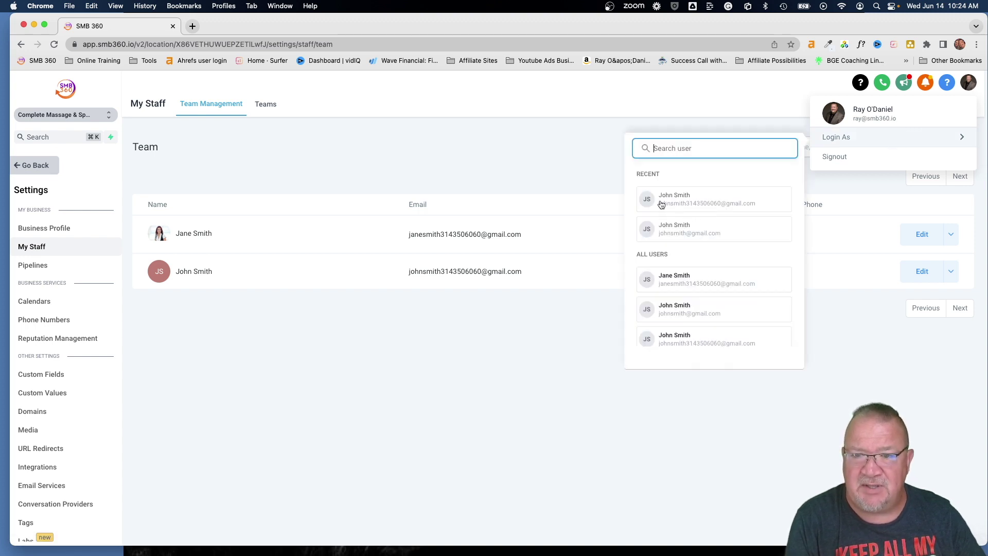
left_click(677, 199)
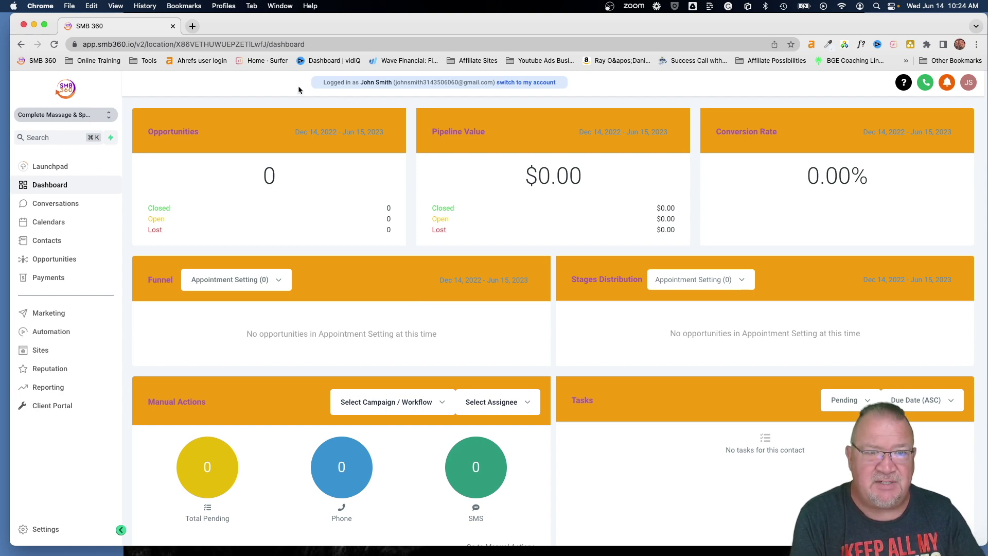
scroll(299, 90, "up", 5)
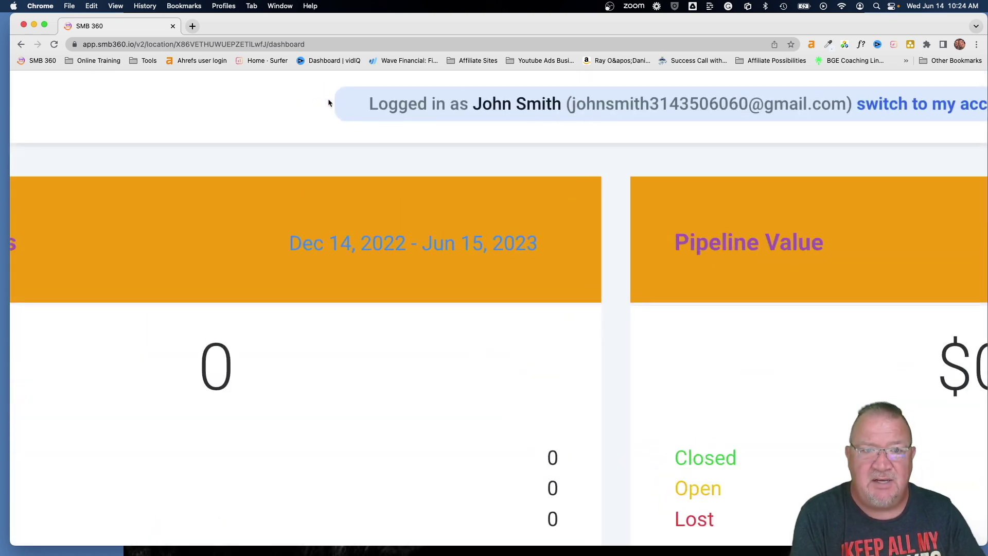
scroll(311, 107, "down", 5)
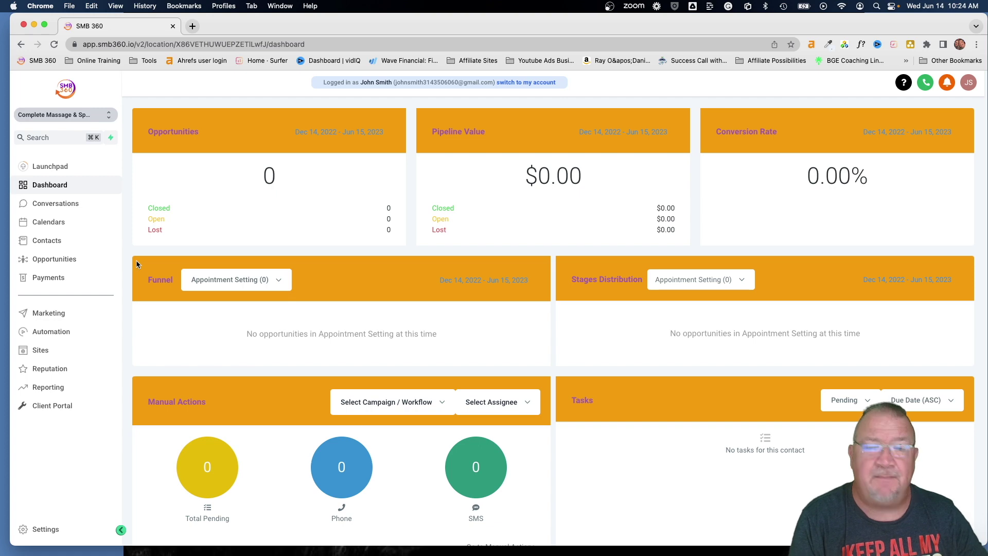
Browse New Funnel templates in the Beauty & Fashion category, then close the Template Library.
left_click(42, 349)
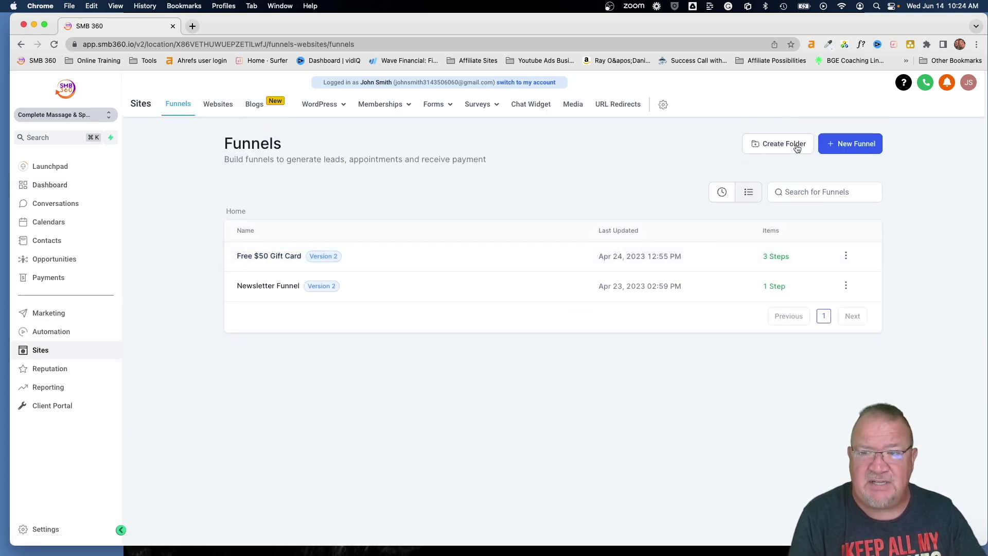
left_click(844, 148)
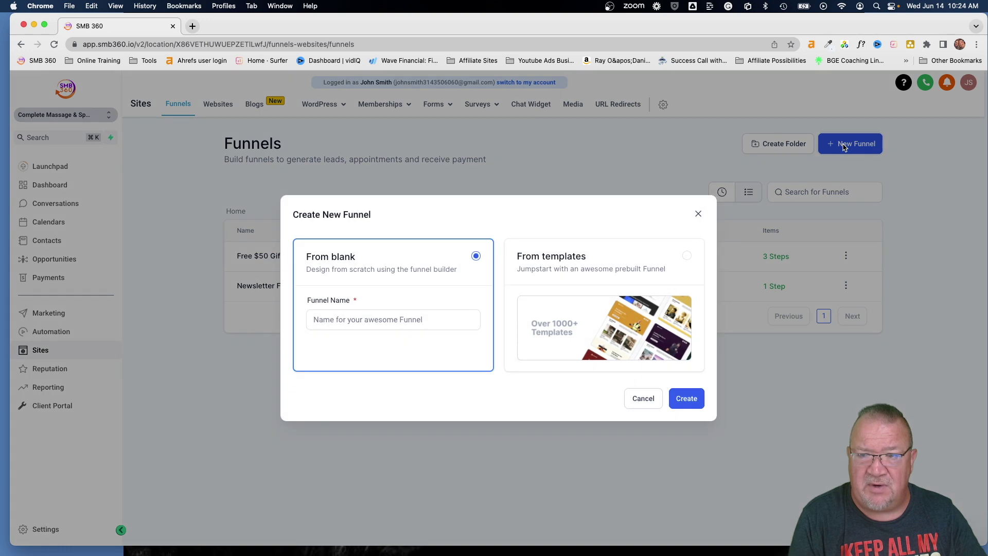
left_click(547, 256)
left_click(680, 405)
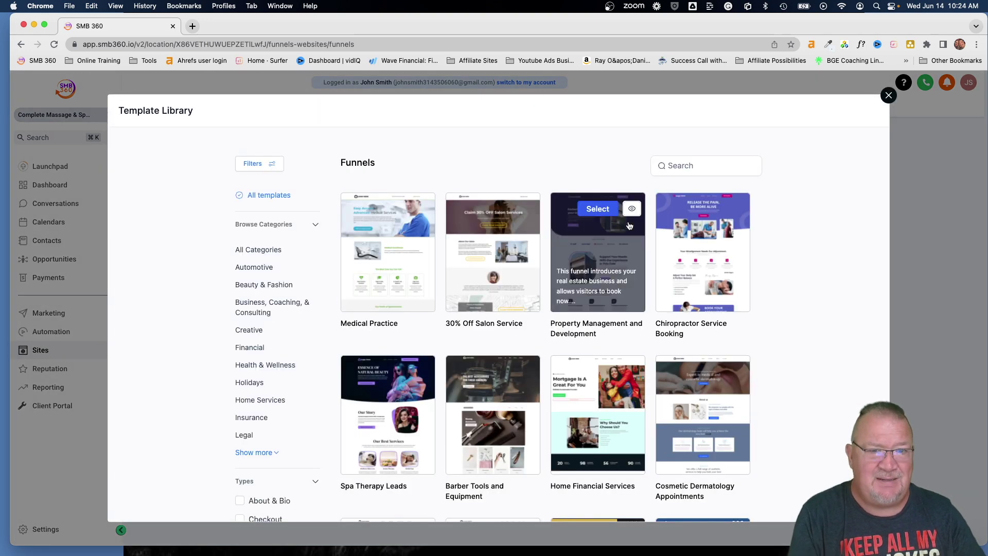
mouse_move(606, 358)
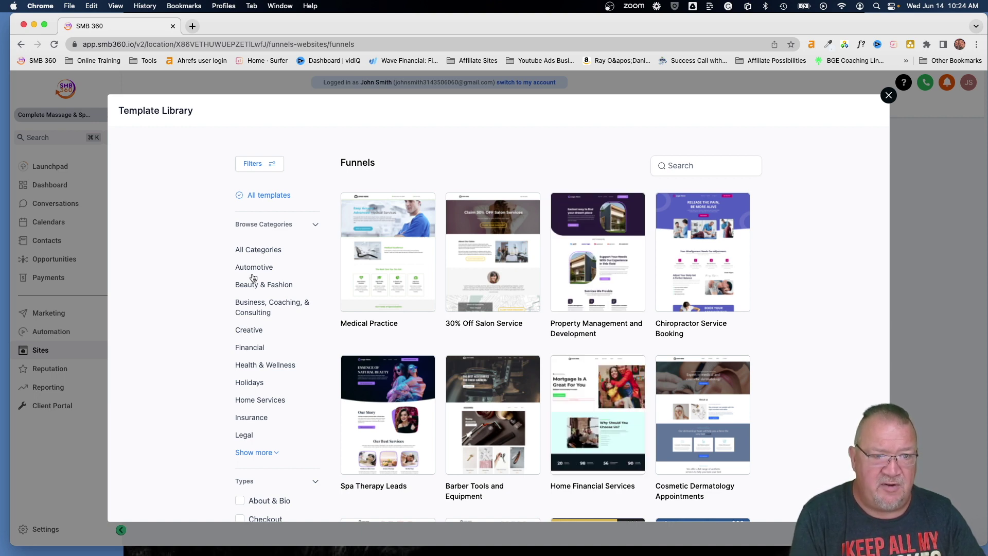
left_click(254, 290)
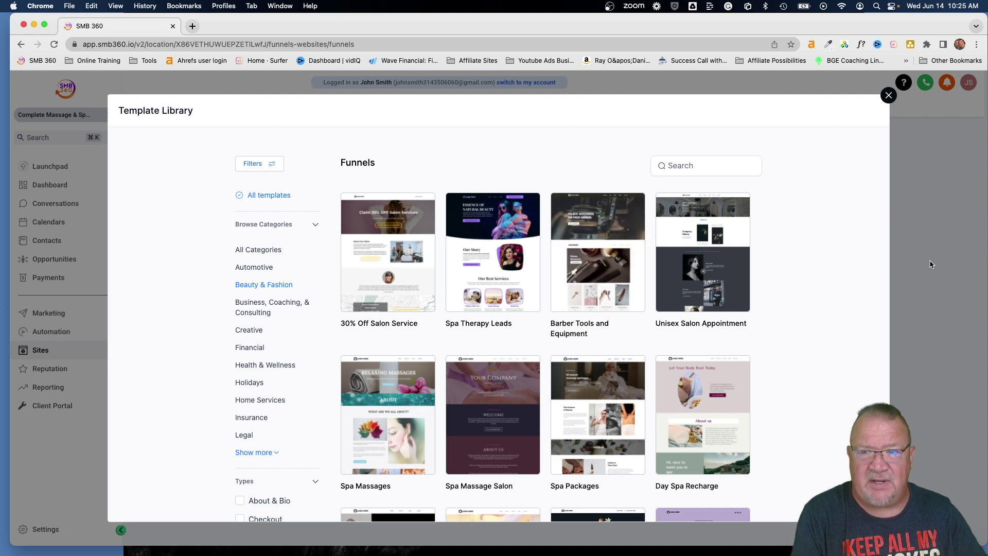
left_click(882, 98)
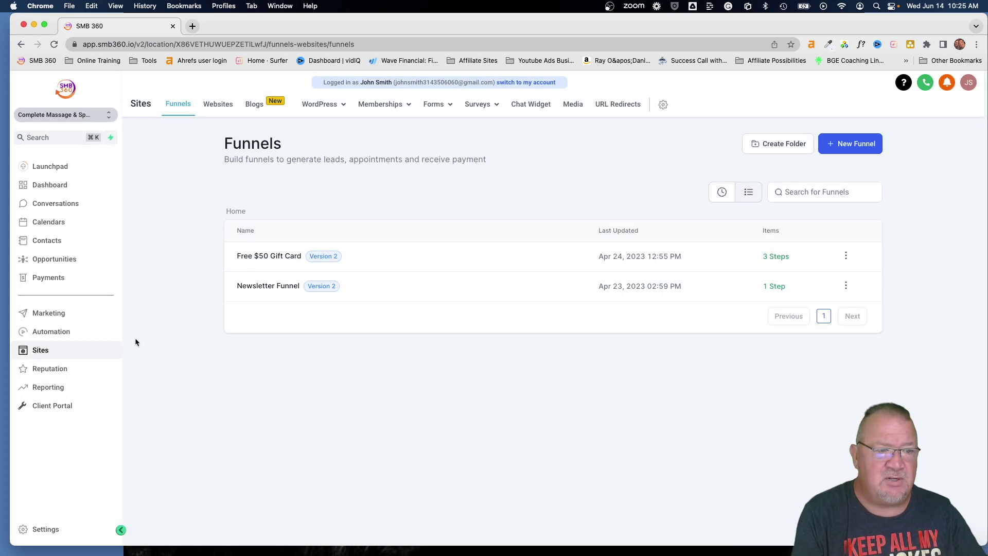
Browse the email marketing template library, filtering to Beauty & Fashion and then Automotive.
left_click(48, 313)
mouse_move(256, 109)
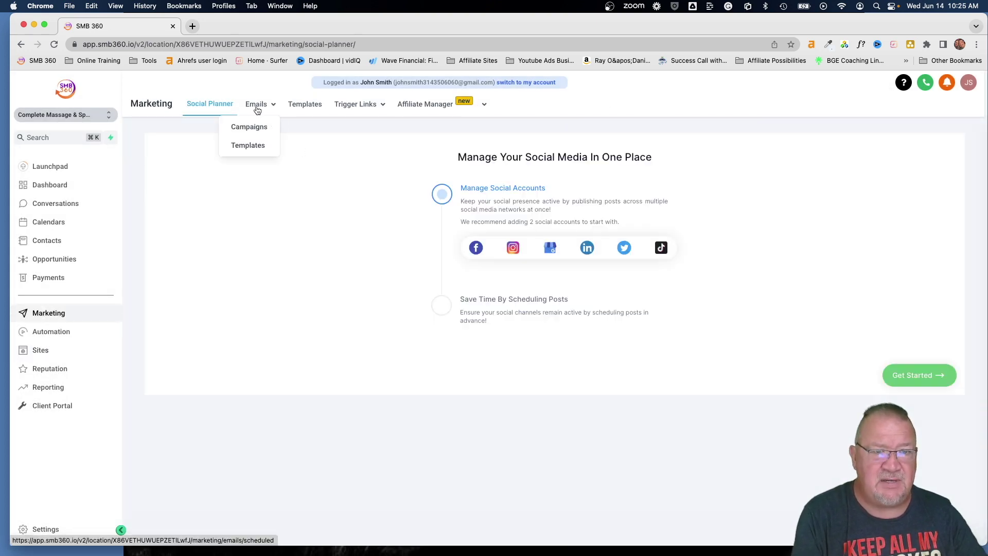
left_click(252, 145)
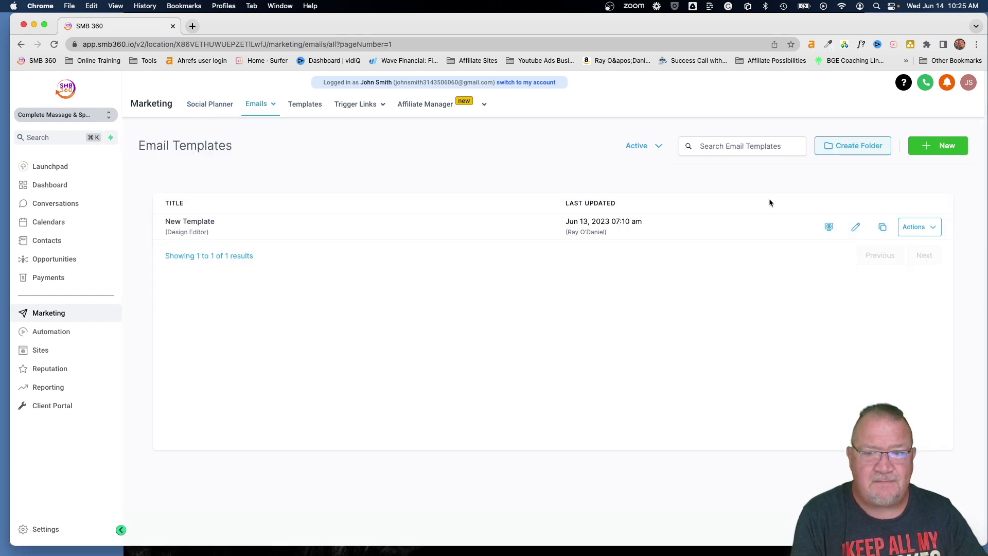
left_click(934, 149)
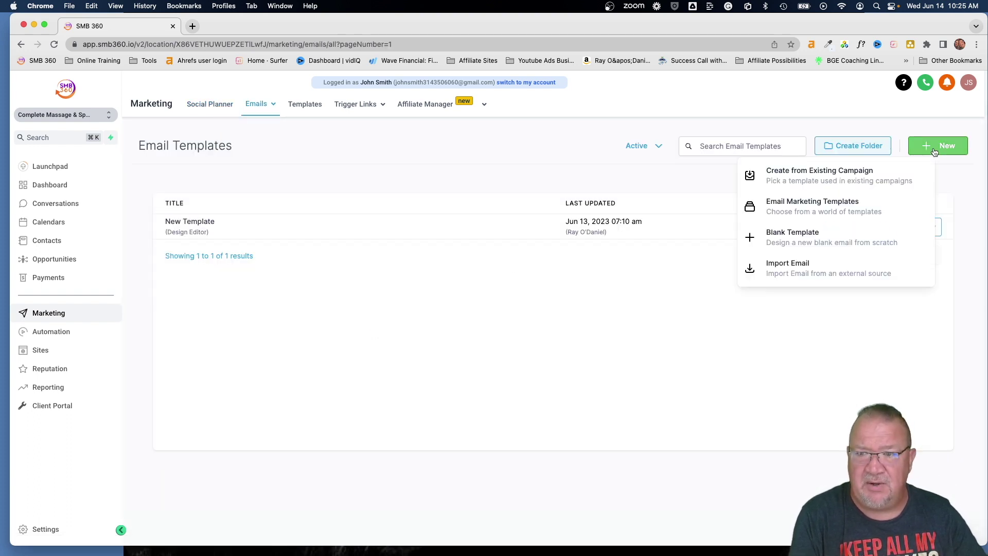
left_click(775, 211)
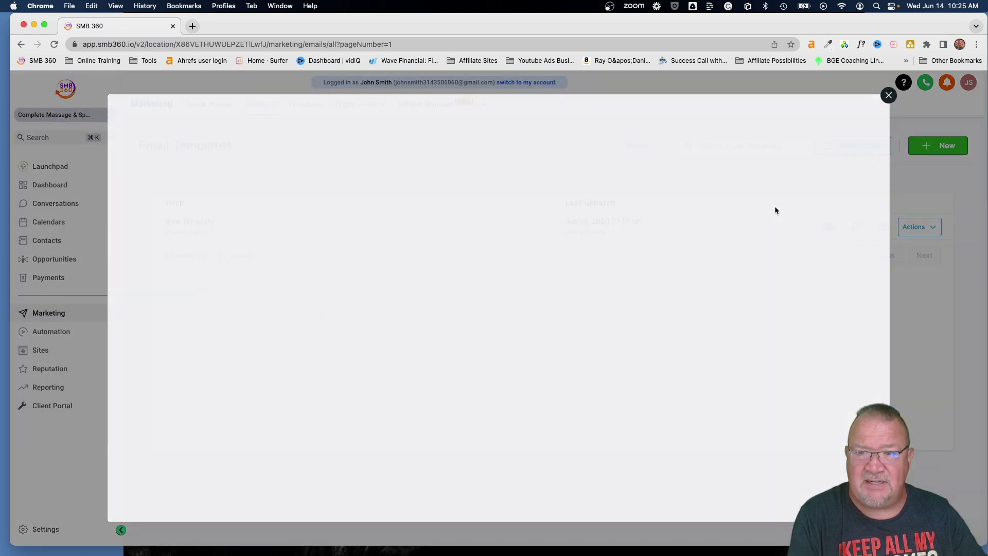
left_click(260, 305)
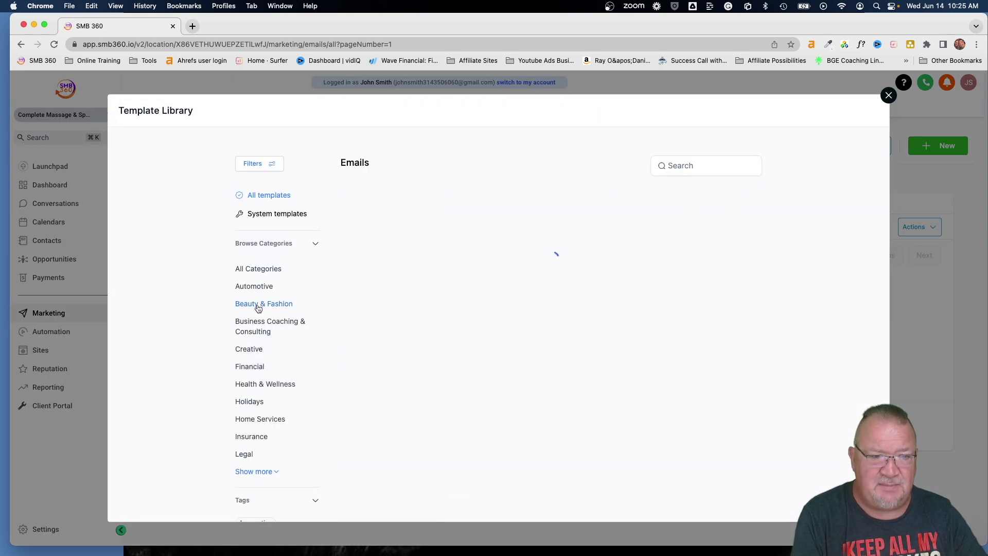
left_click(250, 286)
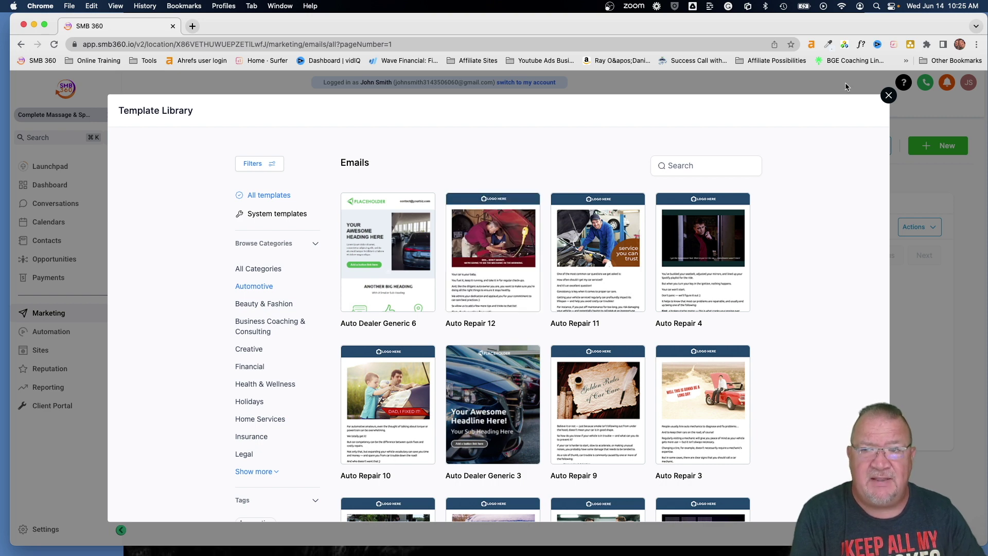
Close the email template library and return from the user login to your own account.
left_click(888, 96)
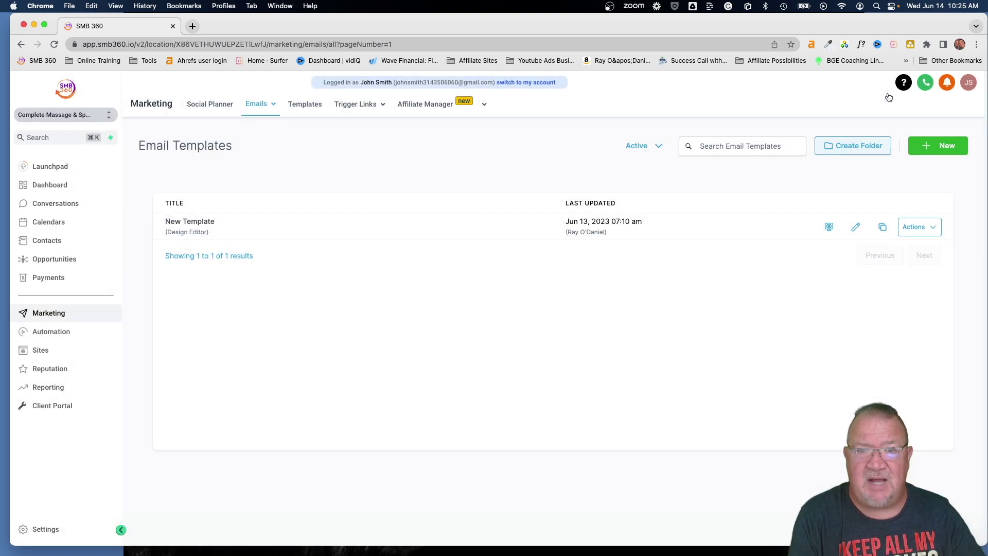
left_click(516, 83)
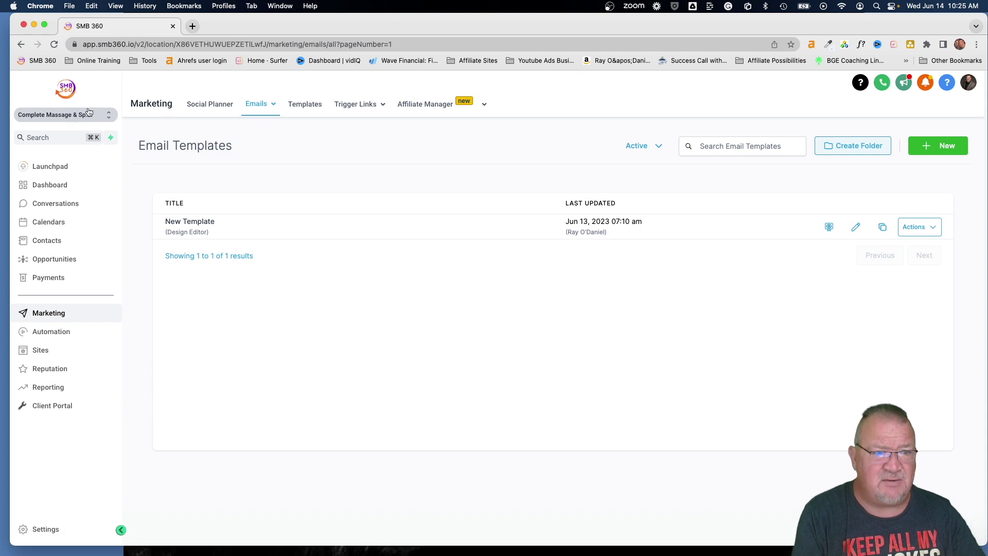
left_click(88, 114)
In agency Company settings, confirm Template Library client visibility is off, then return to the Agency Dashboard.
left_click(172, 153)
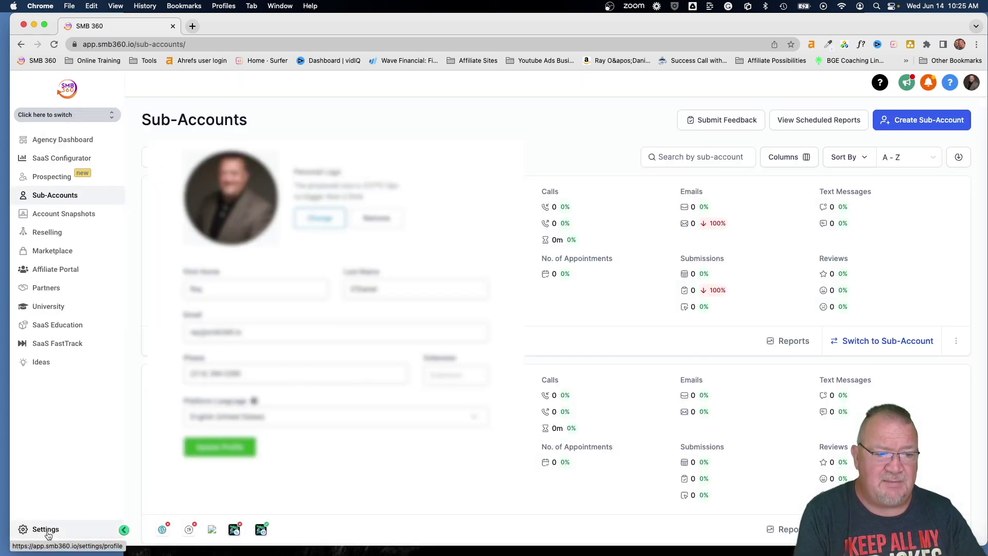
left_click(46, 530)
left_click(35, 204)
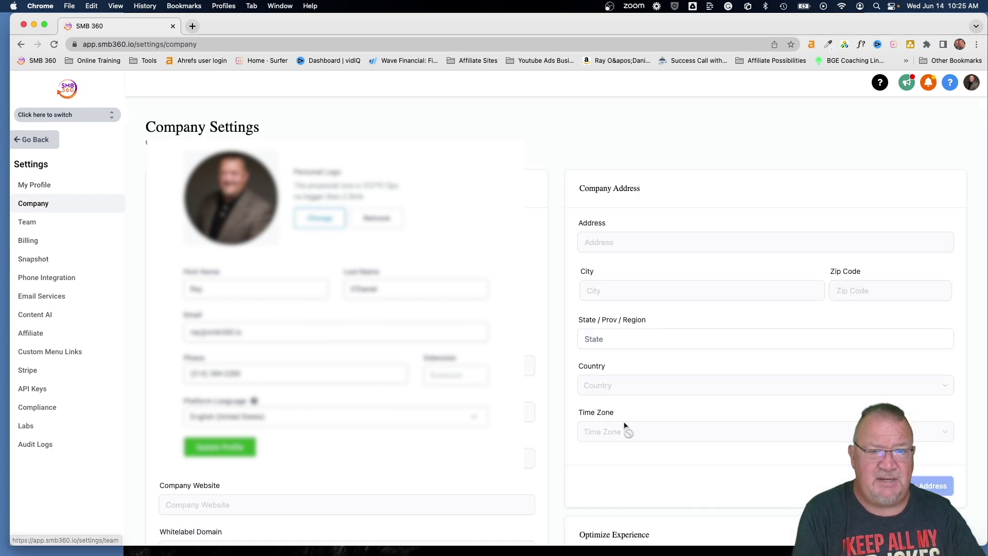
scroll(669, 429, "down", 10)
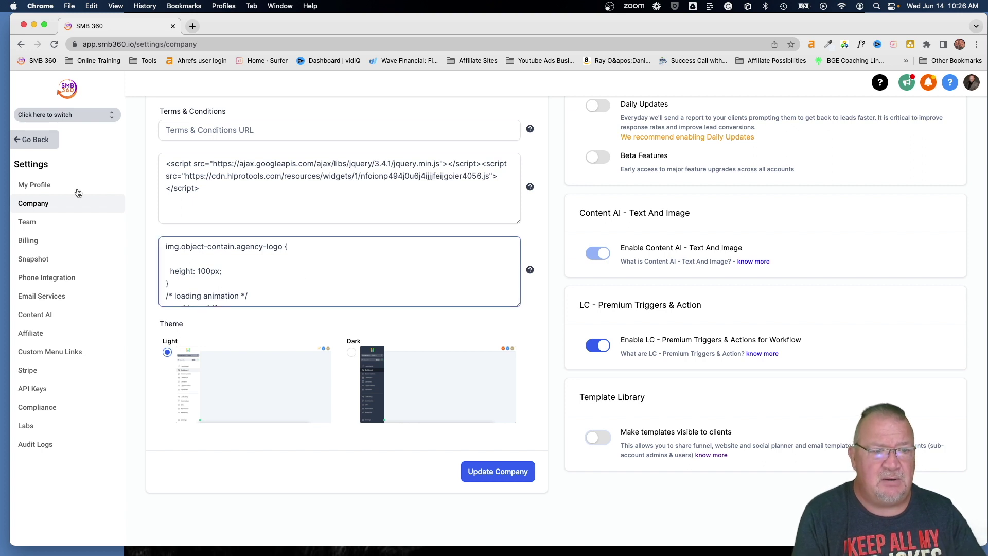
left_click(31, 141)
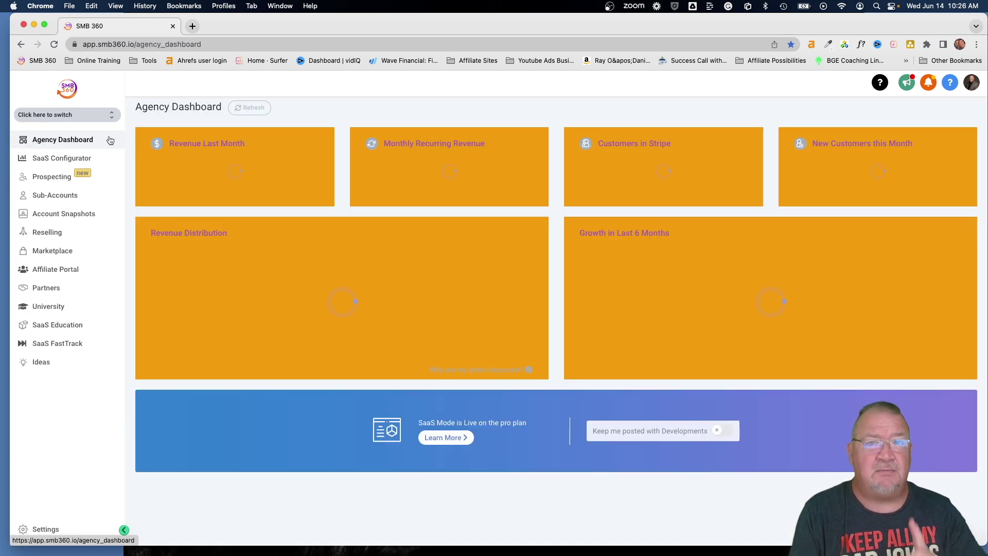
Enter the Complete Massage & Spa sub-account and log in as its recent user.
left_click(102, 115)
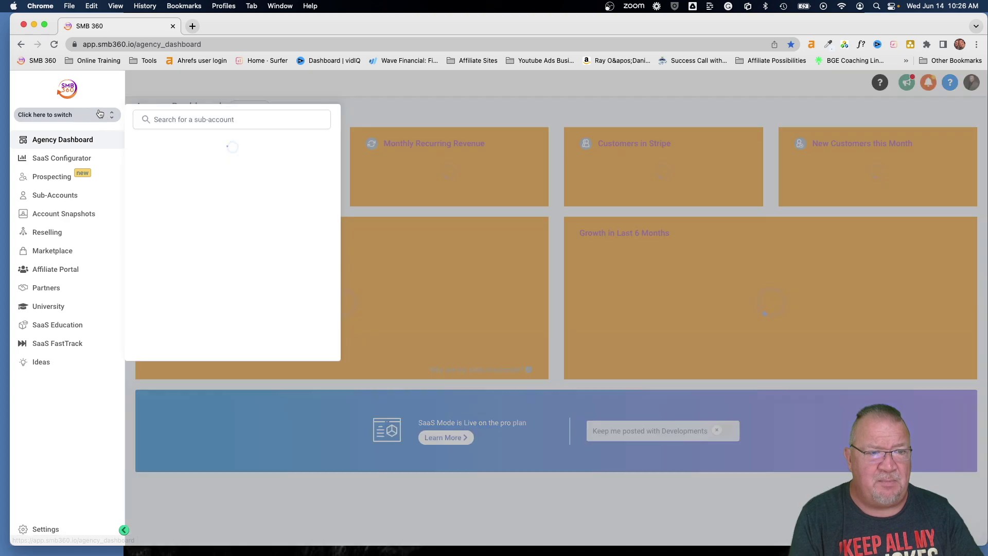
left_click(178, 170)
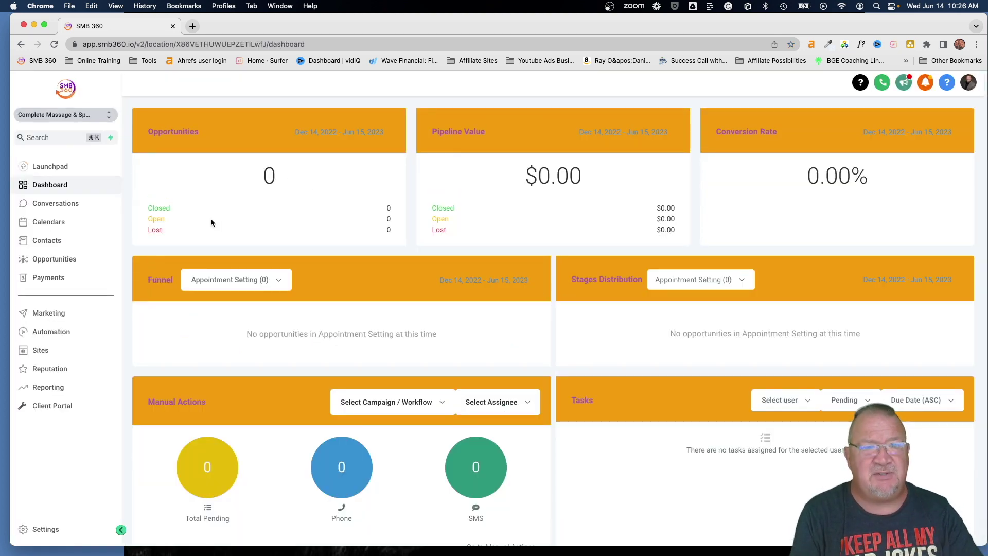
left_click(967, 85)
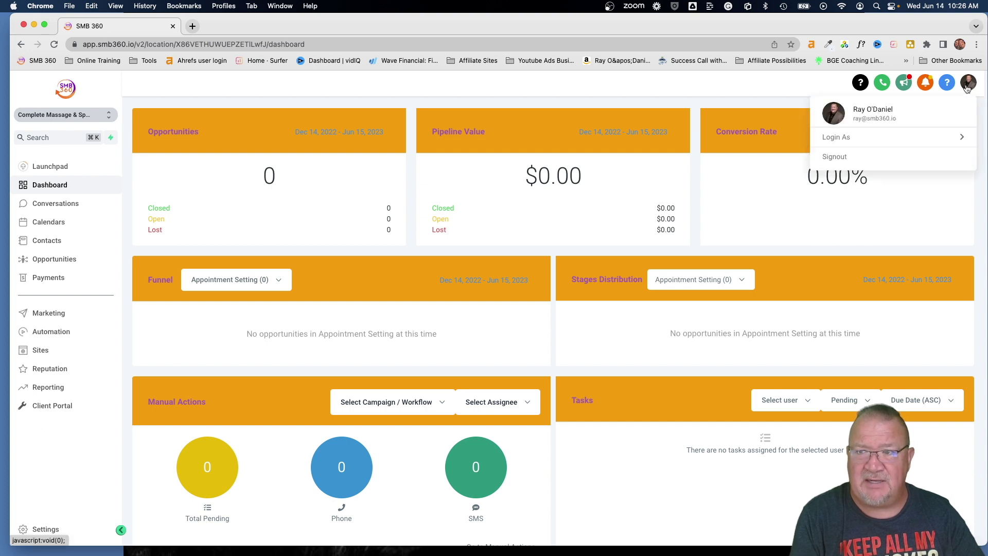
left_click(860, 140)
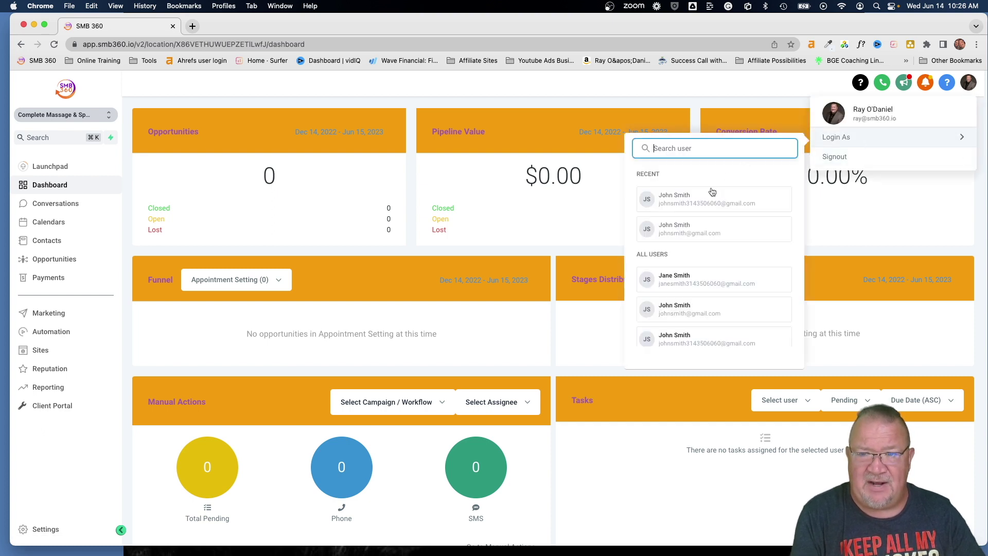
left_click(691, 201)
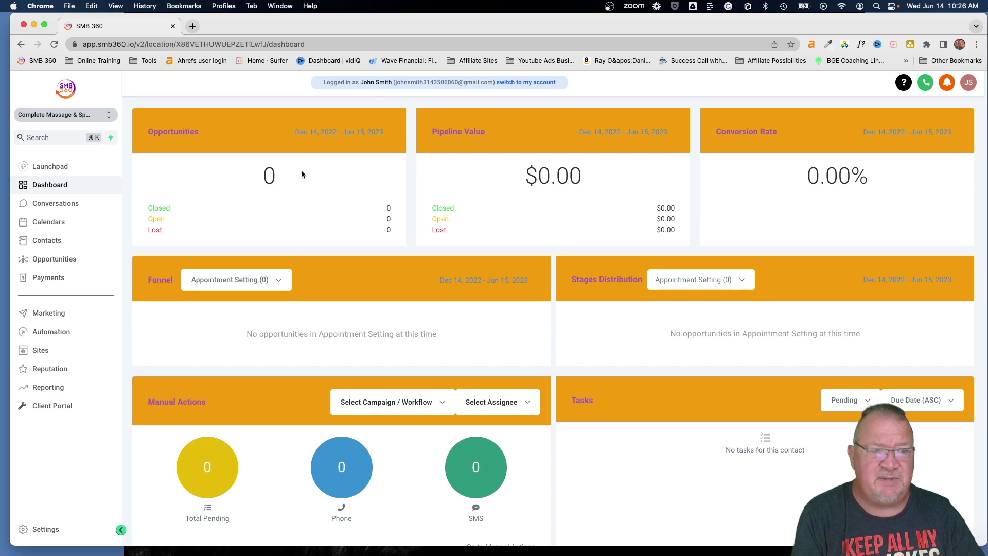
Confirm New Funnel offers only a blank start, then close the window without creating one.
left_click(35, 350)
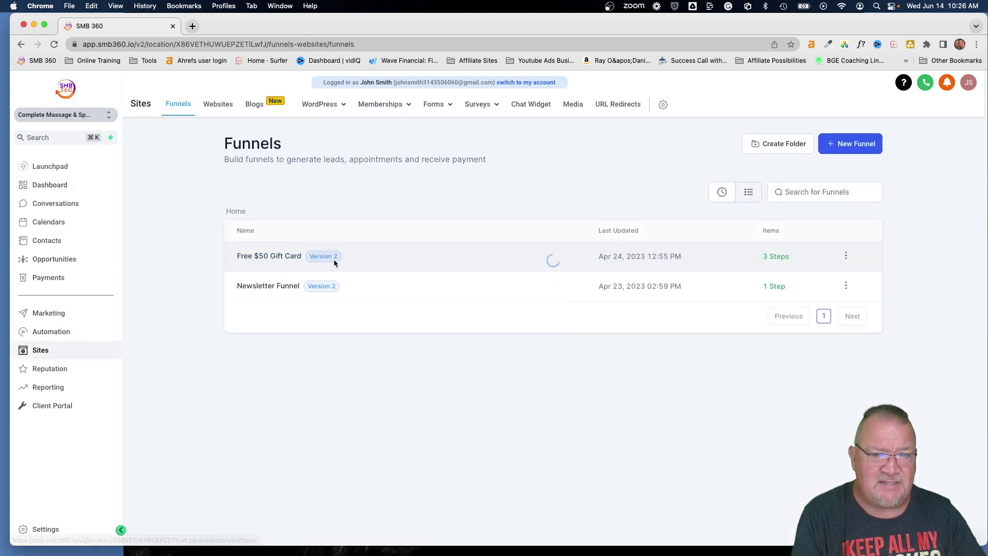
left_click(839, 145)
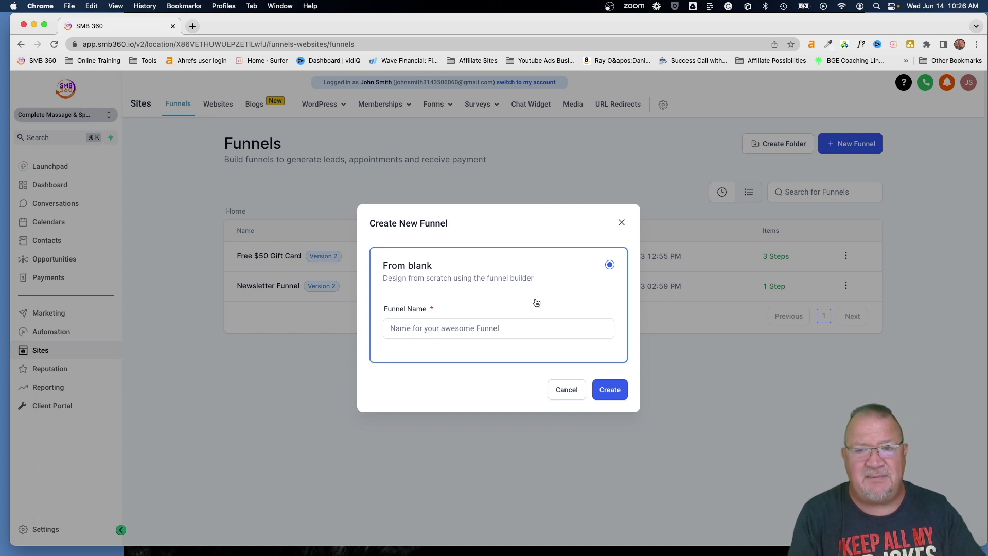
left_click(621, 223)
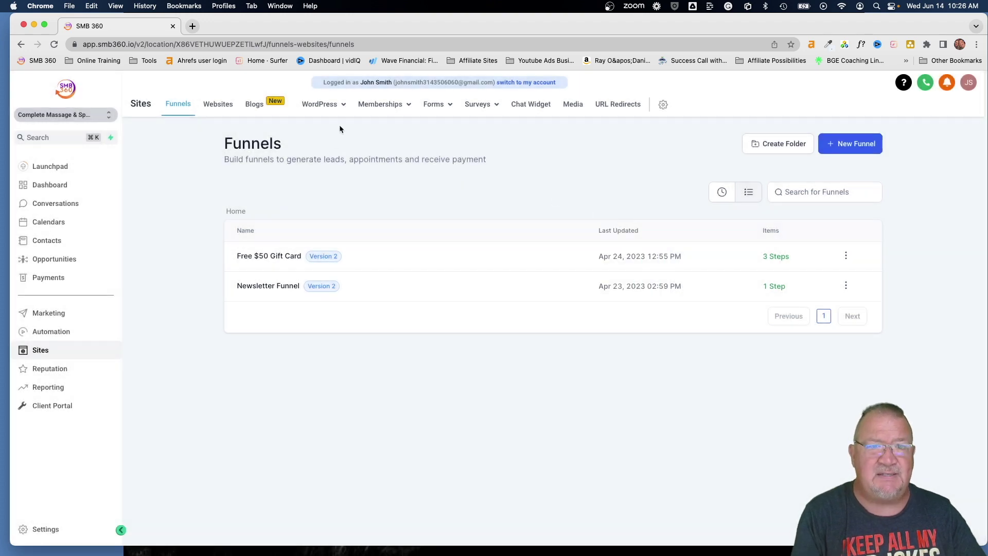
Confirm the email marketing template library shows only system templates, then return to your own account.
left_click(46, 313)
mouse_move(273, 118)
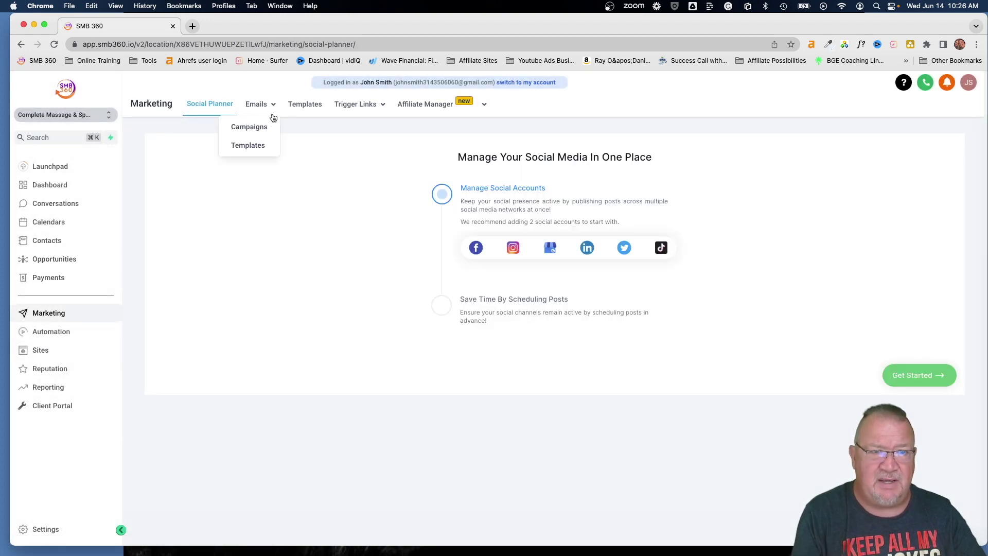
left_click(251, 147)
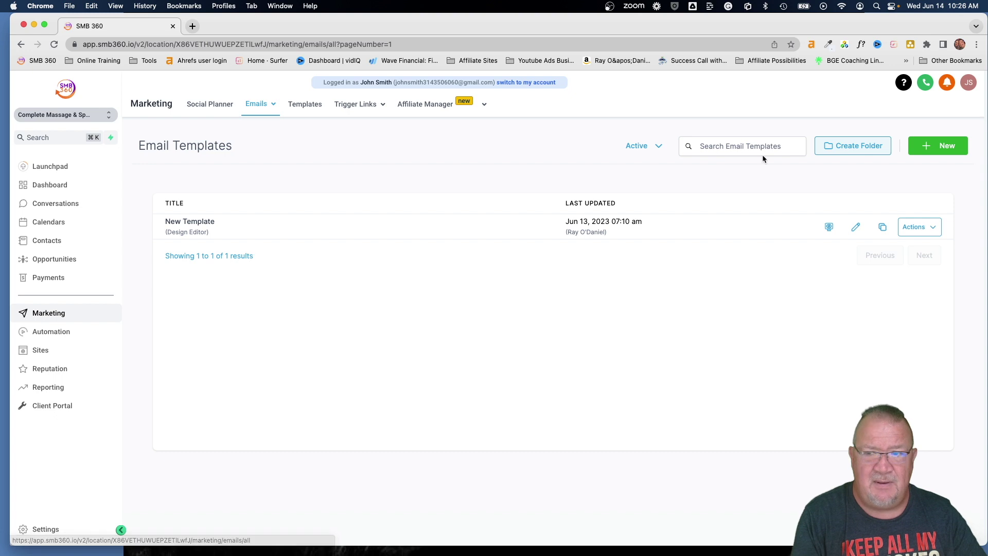
left_click(933, 150)
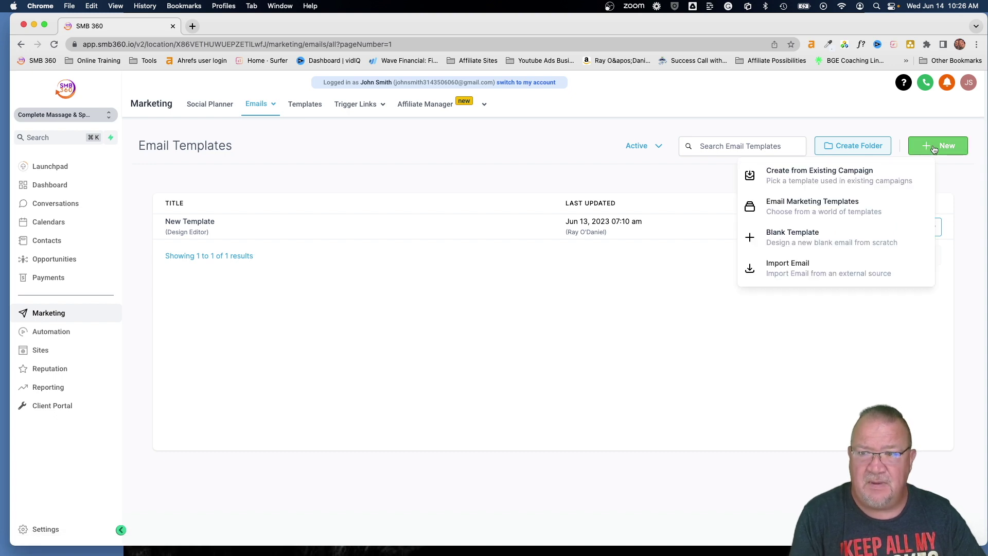
left_click(793, 211)
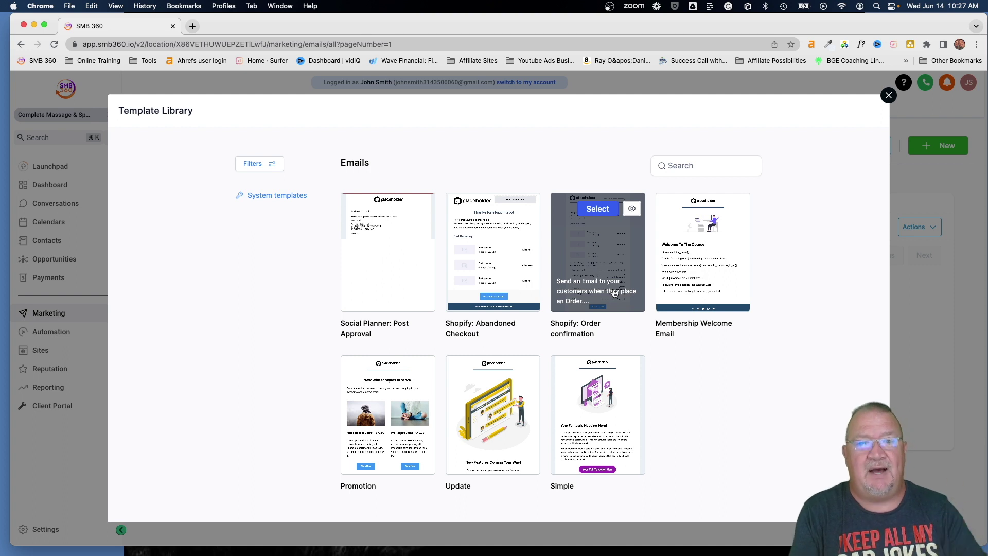
left_click(887, 96)
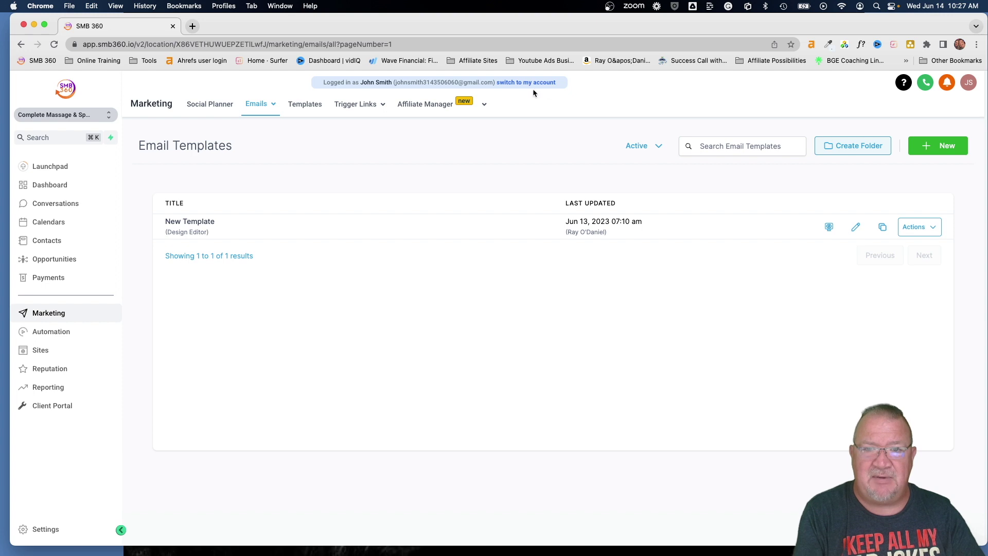
left_click(520, 82)
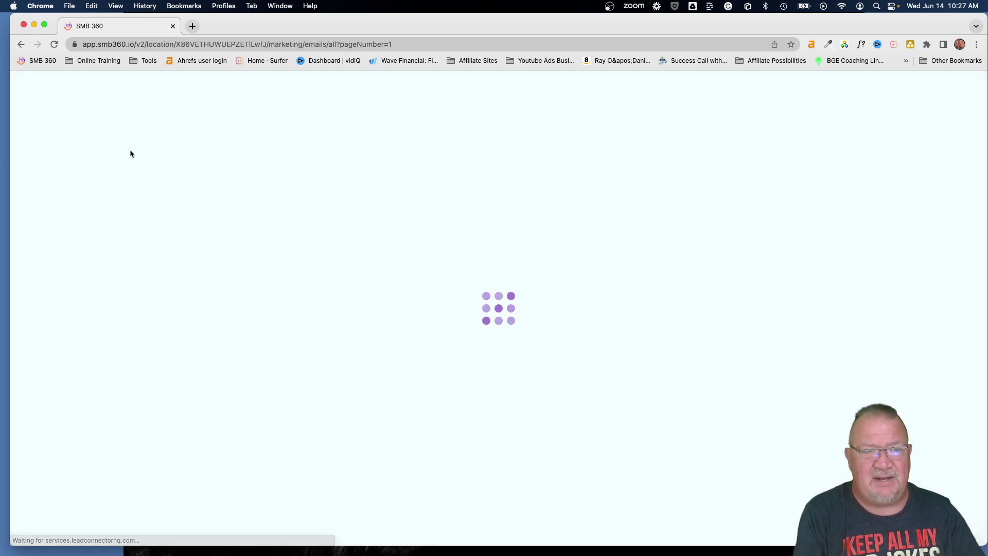
Switch from the sub-account back to the Agency View and open the Company settings.
left_click(103, 115)
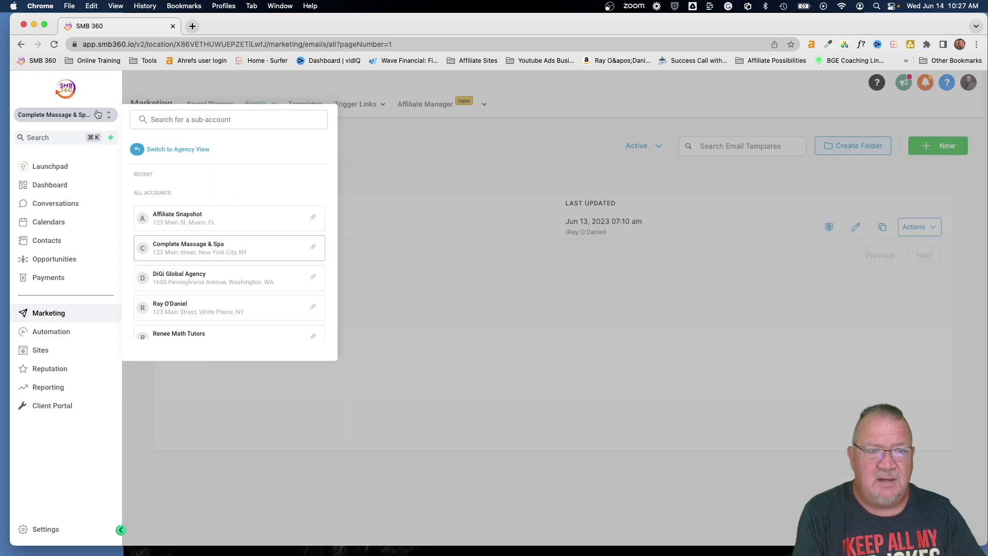
left_click(151, 148)
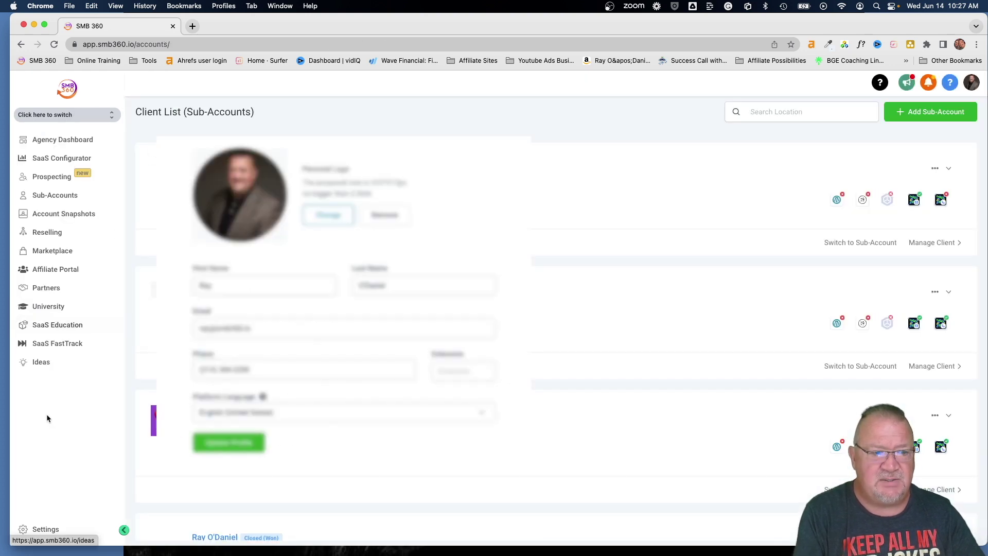
left_click(33, 203)
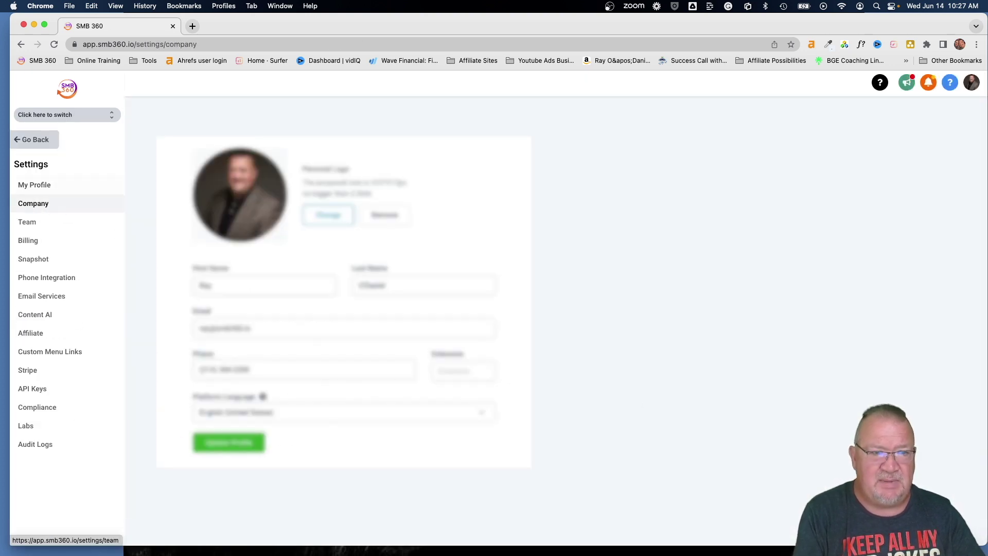
scroll(649, 399, "down", 10)
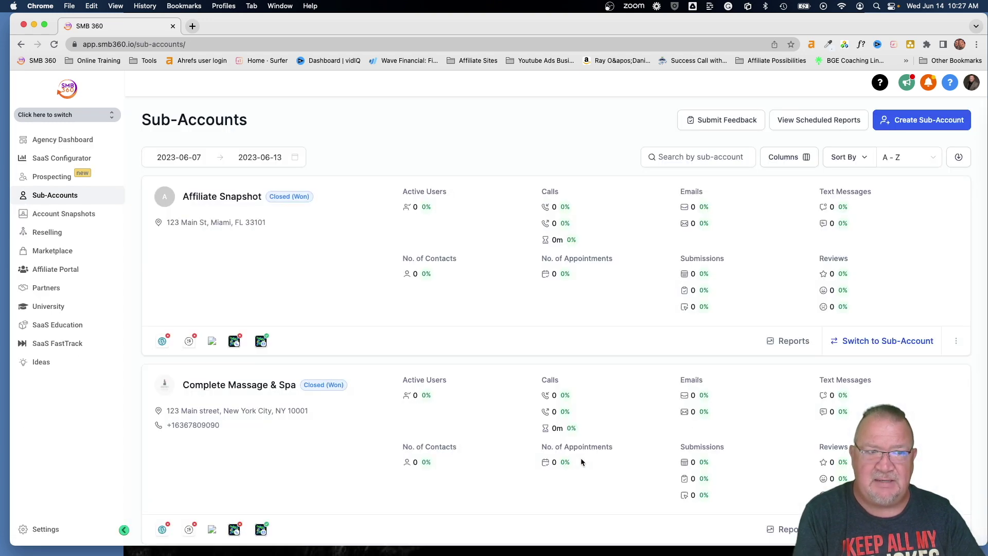
In agency Company settings, turn 'Make templates visible to clients' back on and return to the Agency Dashboard.
left_click(47, 531)
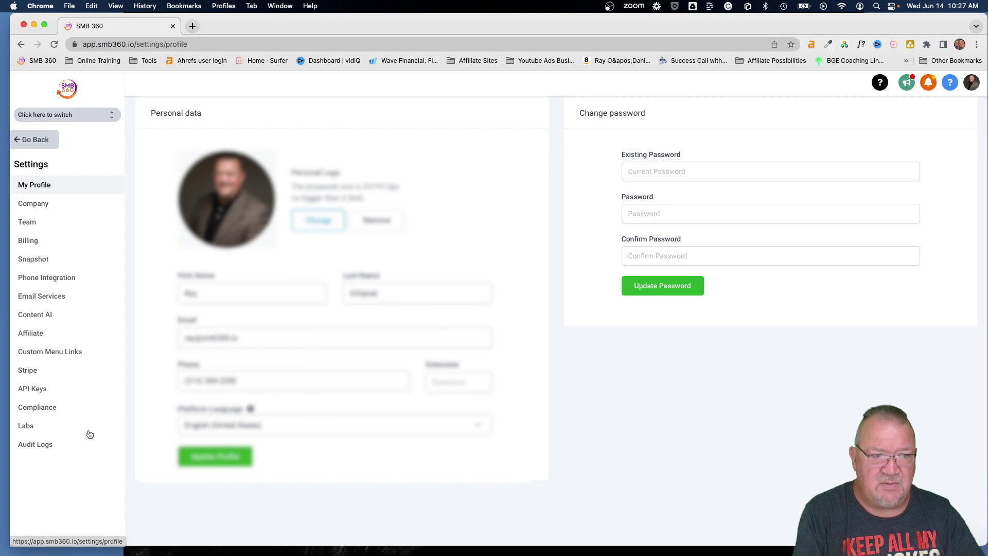
left_click(28, 208)
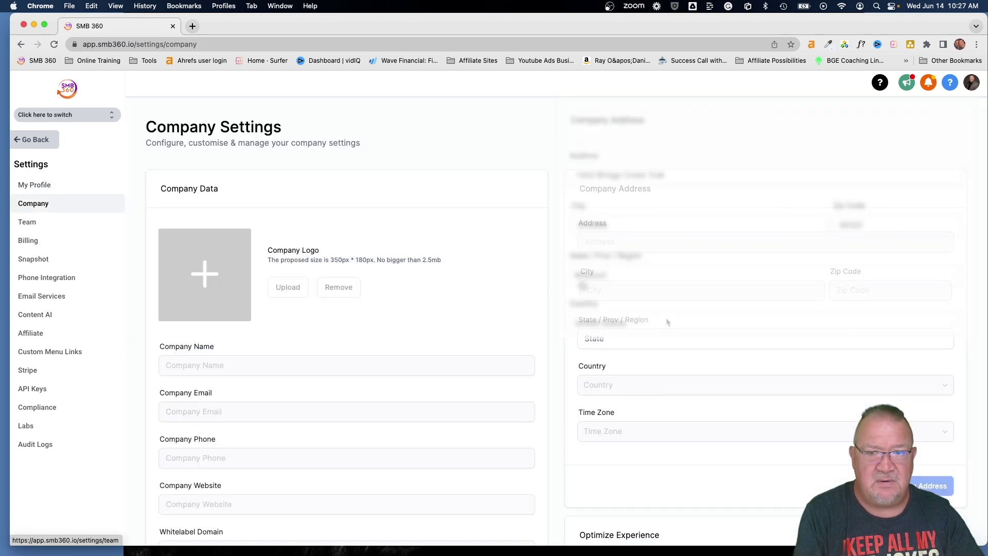
scroll(665, 317, "down", 10)
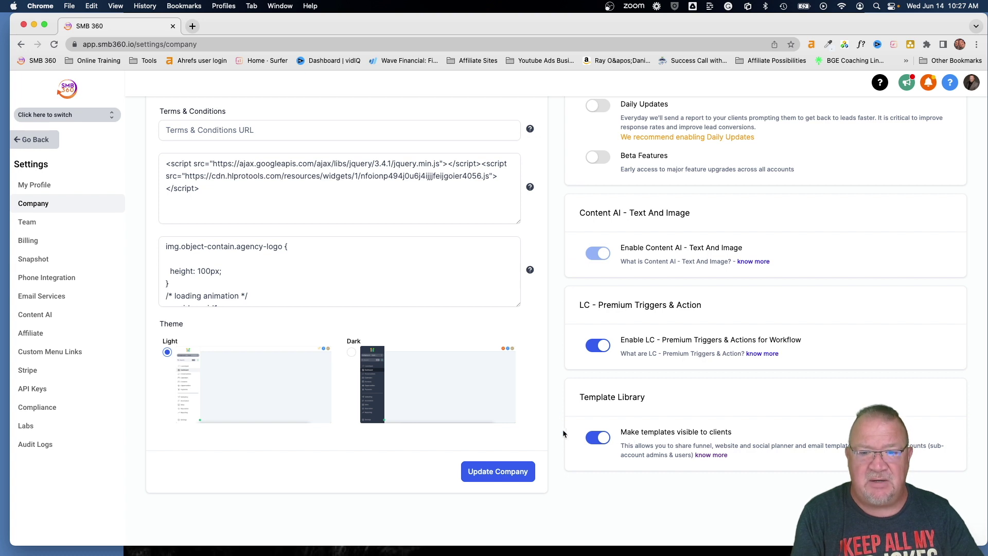
left_click(36, 140)
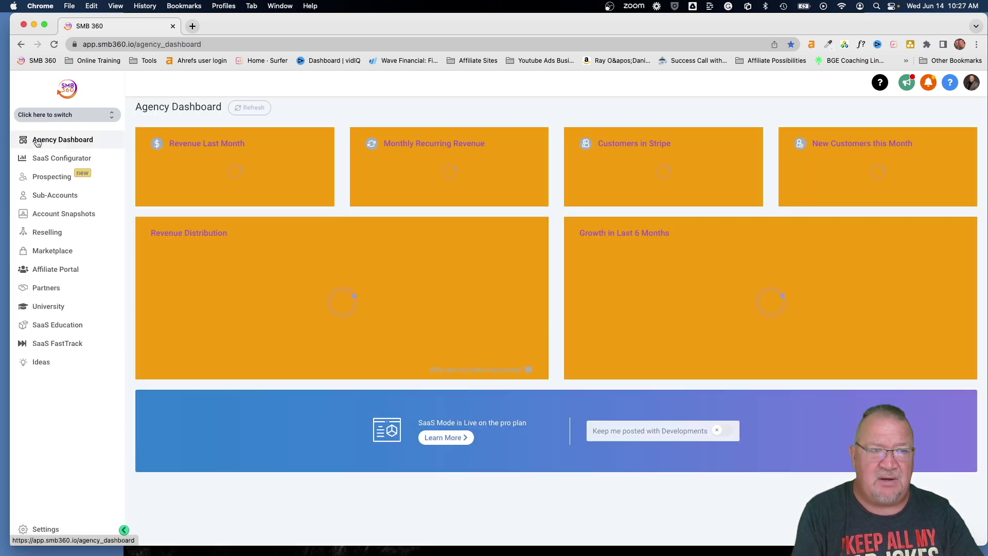